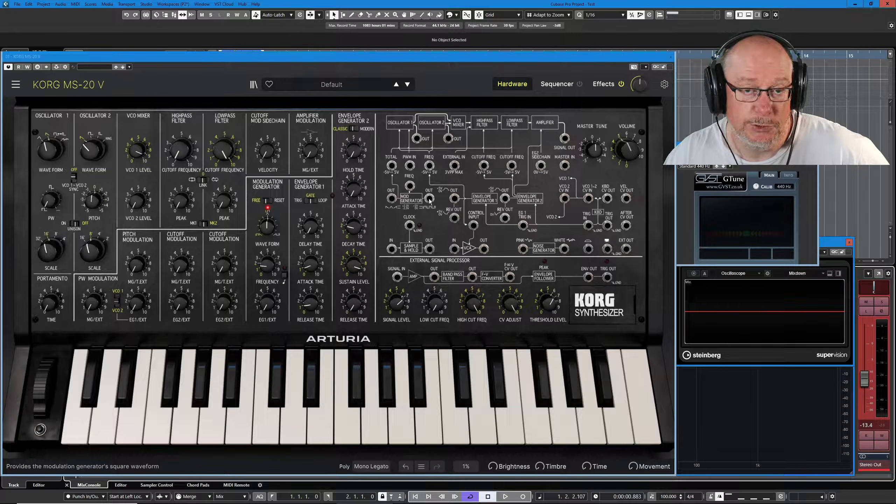
- Patch the modulation generator's square-wave output into the Total input and remove the cable again
drag(430, 201, 392, 166)
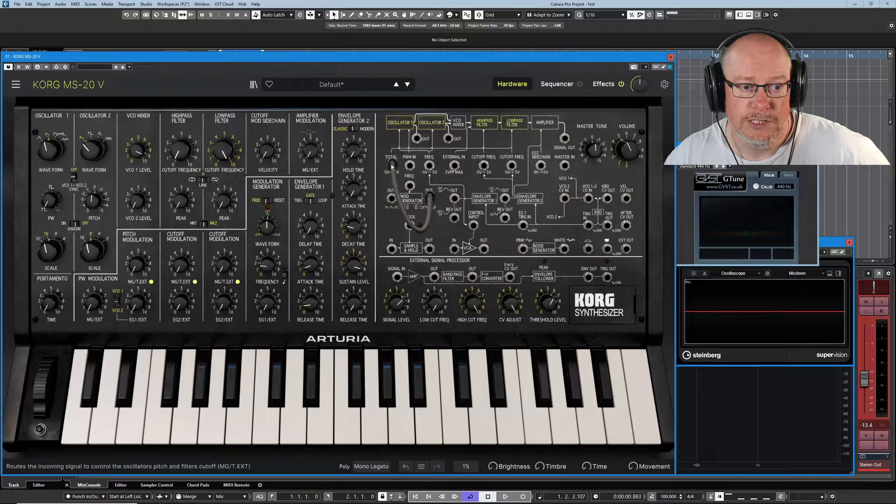
click(431, 196)
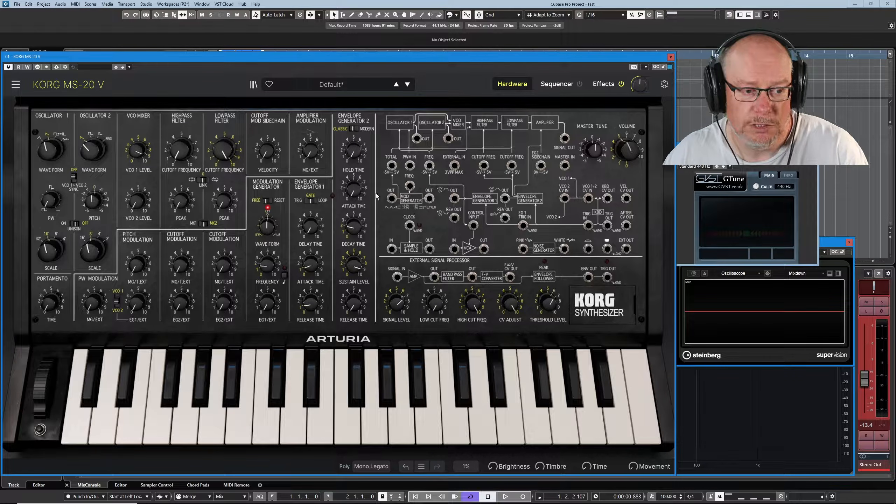
mouse_move(353, 149)
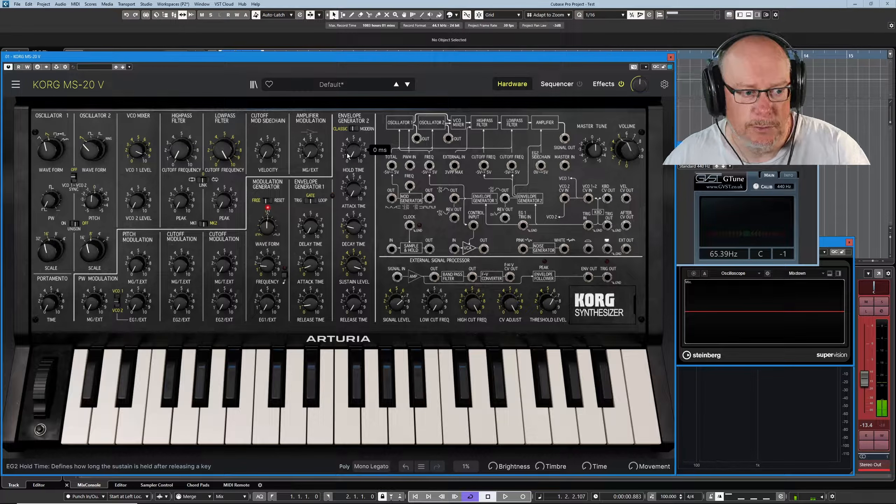
mouse_move(49, 149)
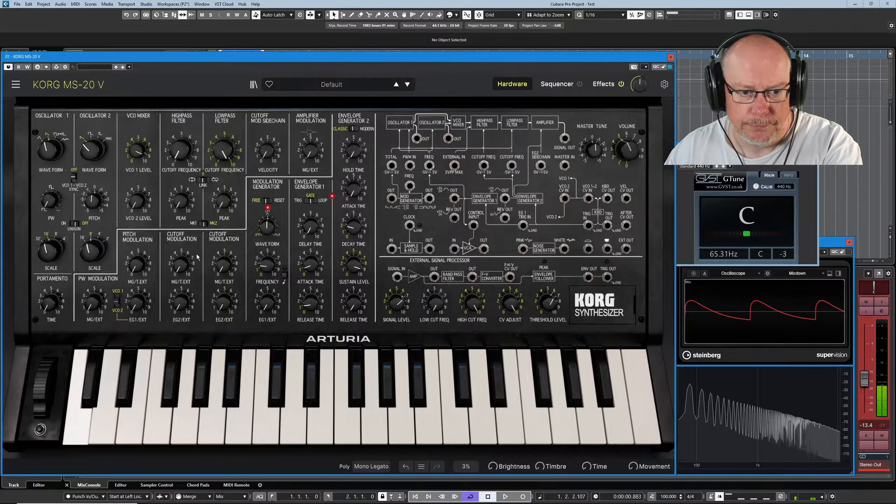
- Raise the MG/T.EXT pitch modulation to about 0.49 and vary the modulation generator's frequency and wave form
drag(138, 263, 137, 240)
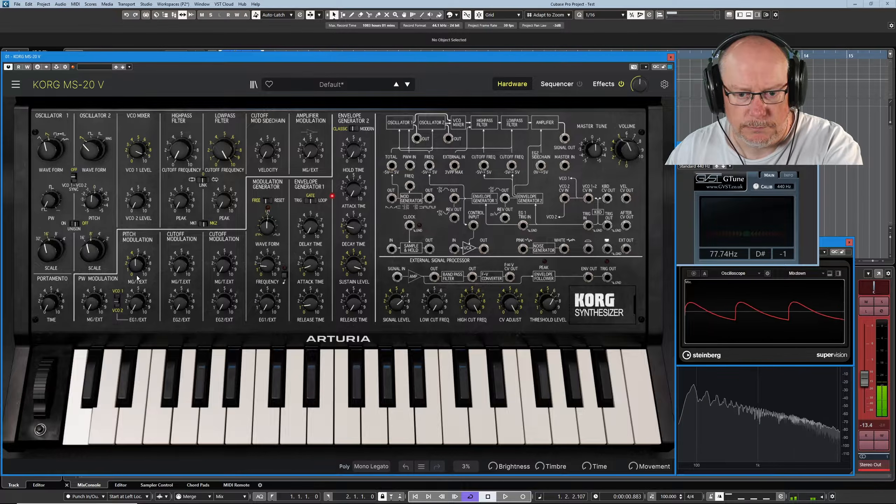
drag(272, 269, 271, 285)
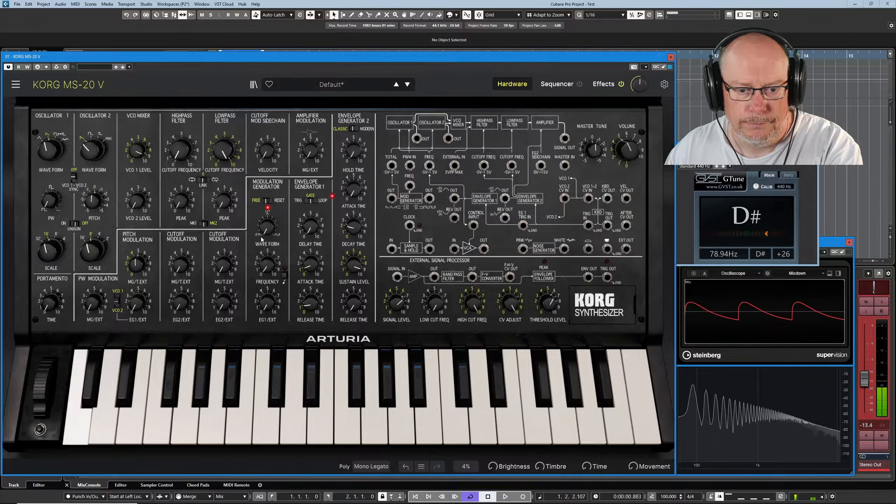
drag(267, 229, 267, 224)
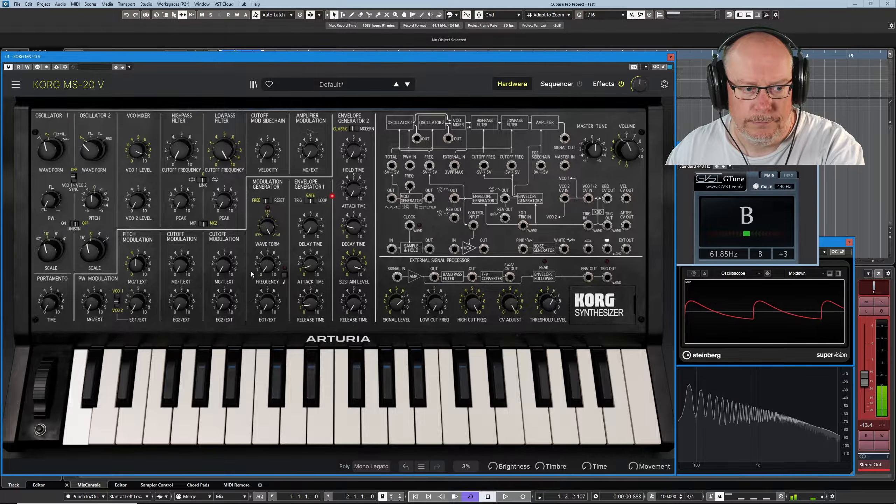
drag(270, 230, 270, 260)
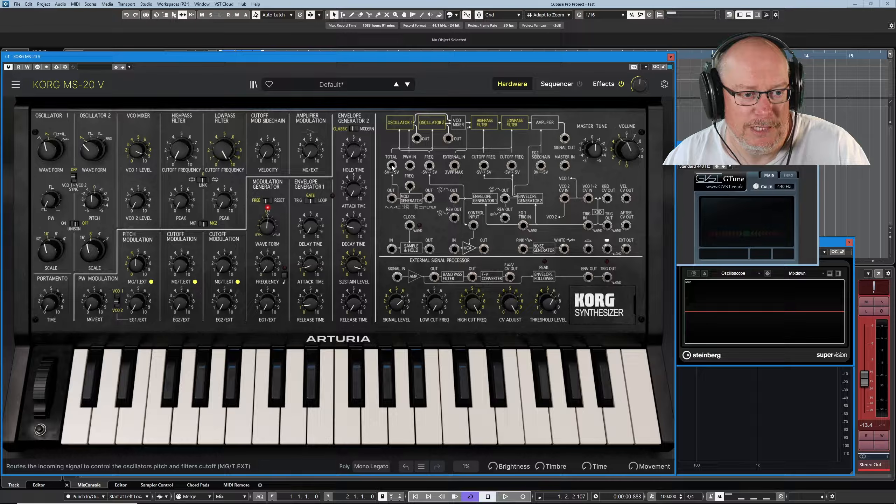
- Patch the modulation generator's square-wave output into the Total input and vary its wave form knob through different pulse shapes
drag(393, 167, 430, 200)
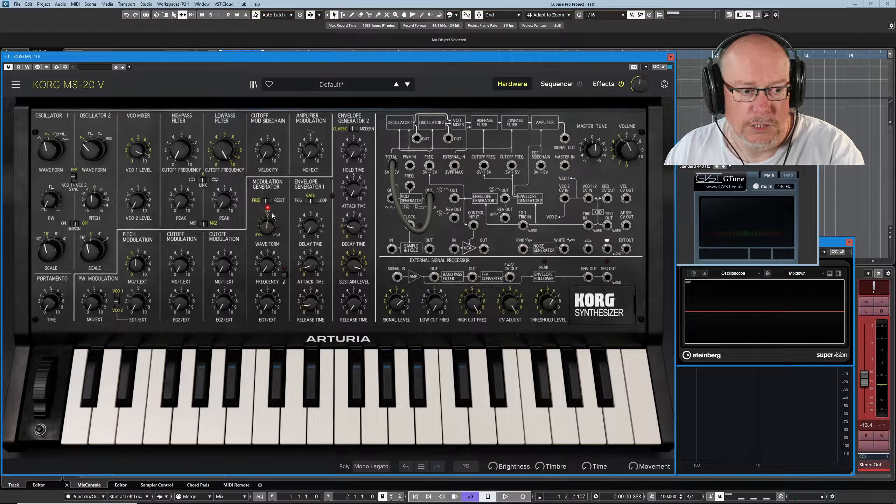
drag(270, 227, 270, 247)
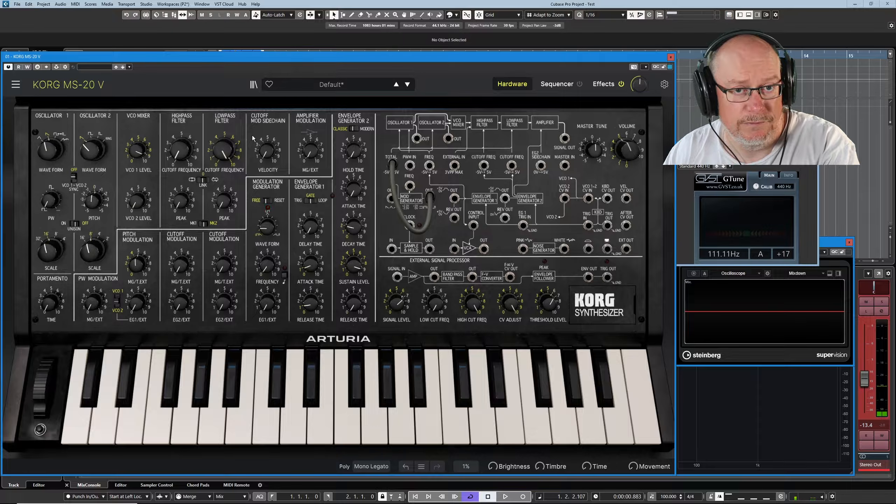
mouse_move(268, 228)
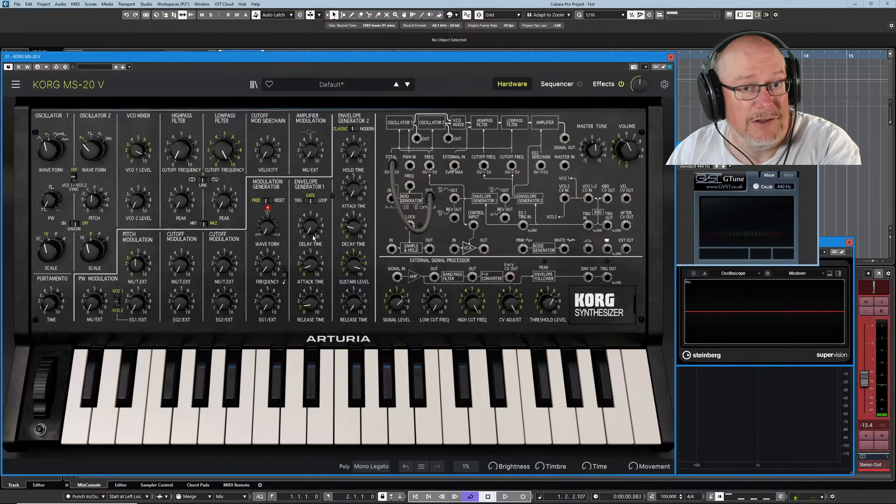
mouse_move(269, 226)
mouse_down()
mouse_move(269, 198)
mouse_move(269, 228)
mouse_up()
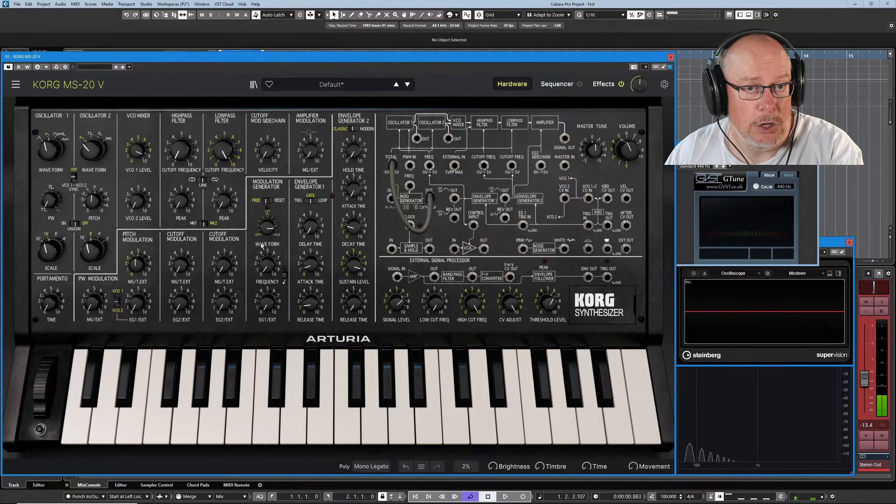
drag(268, 229, 268, 257)
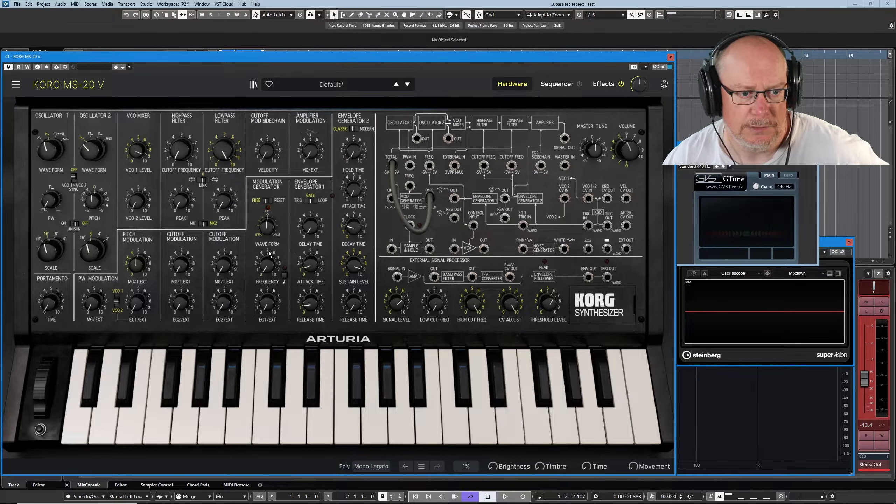
- Unplug the cable from the Total input and turn the MG/T.EXT pitch modulation down to zero
click(393, 163)
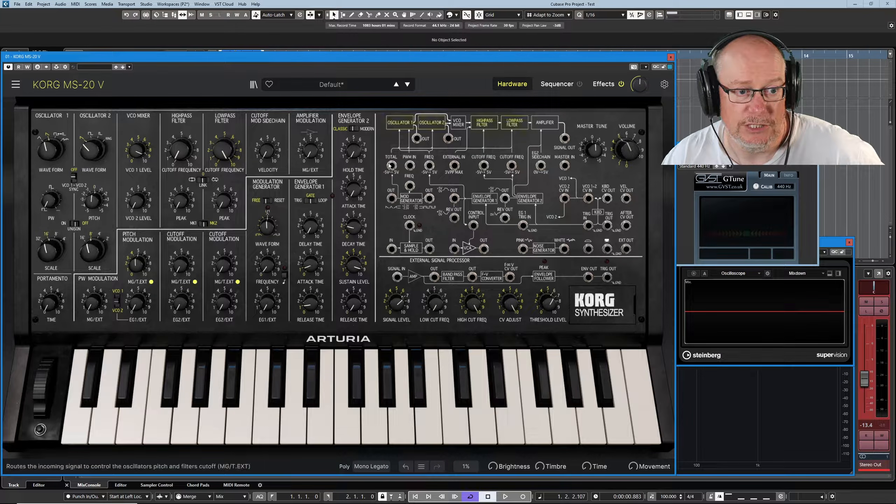
mouse_move(137, 264)
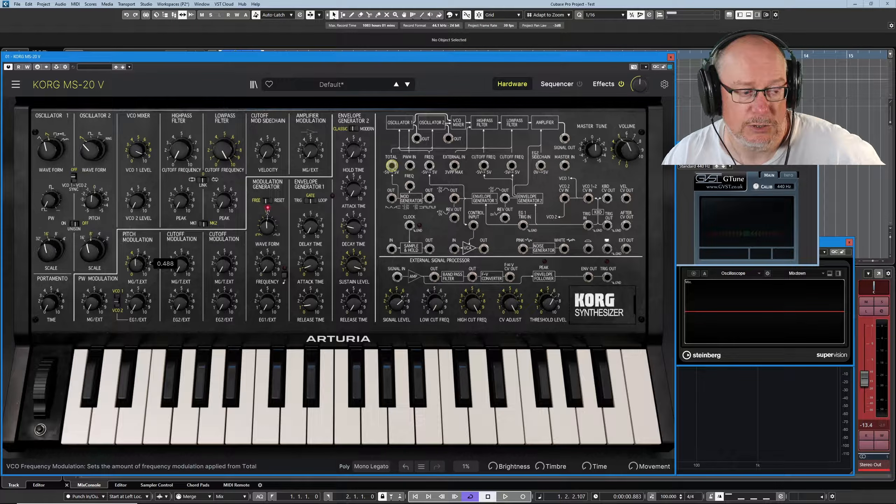
drag(137, 264, 137, 300)
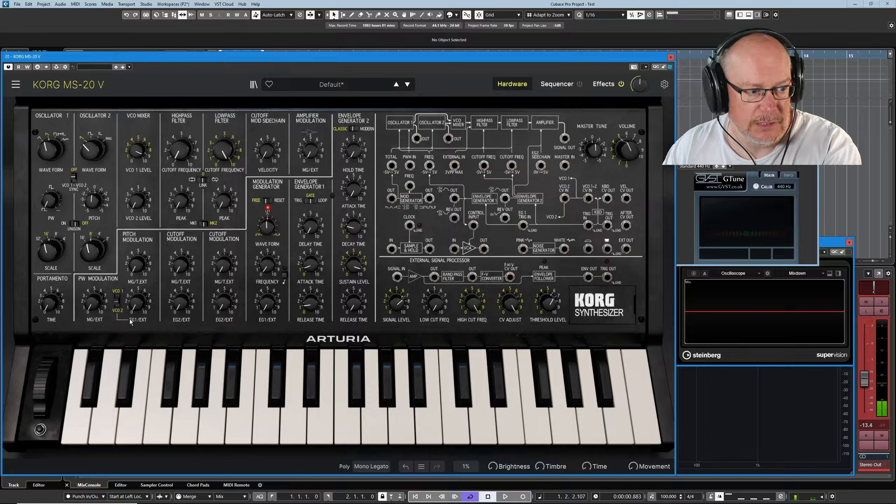
- Raise the EG1/EXT pitch modulation and try an envelope generator 1 attack time of about 3.05 s
drag(313, 265, 309, 271)
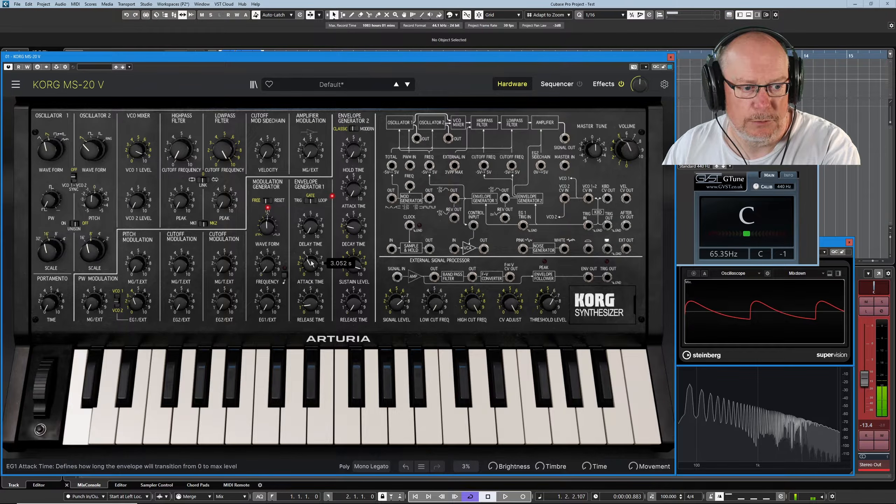
drag(311, 265, 312, 282)
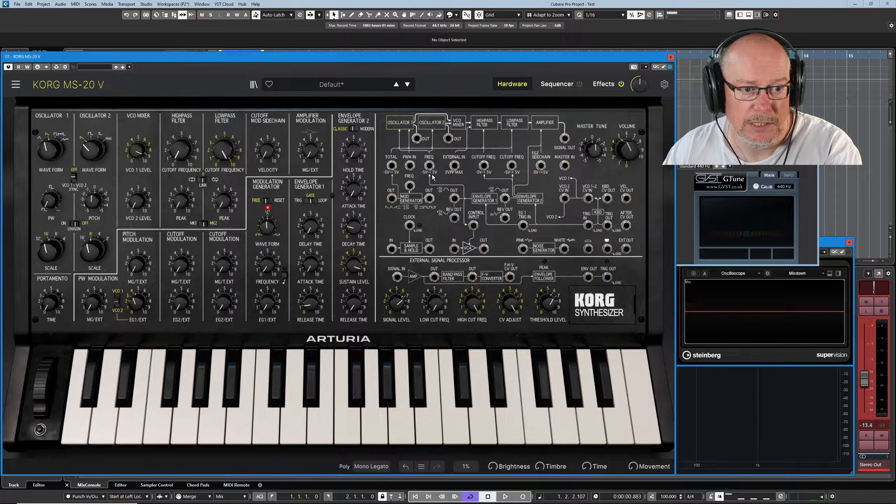
- Patch the modulation generator's square-wave output into the Freq input, vary the EG1/EXT pitch modulation, and remove the cable
drag(430, 166, 430, 199)
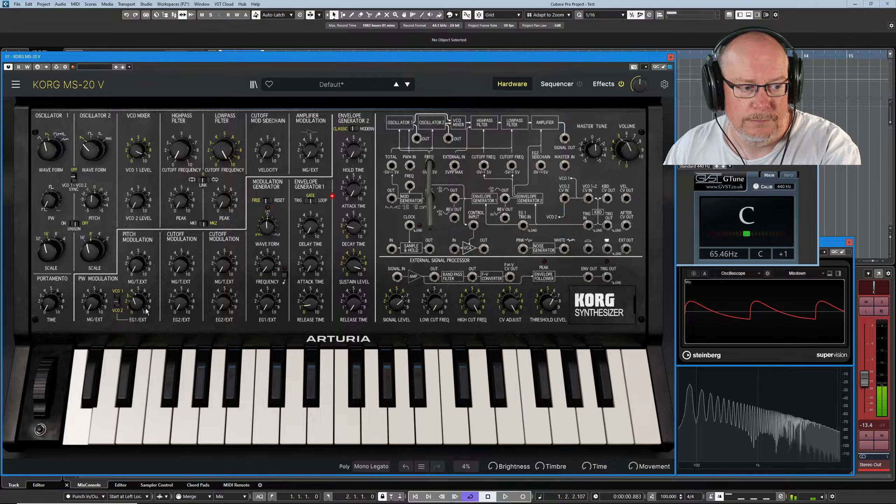
drag(140, 310, 140, 303)
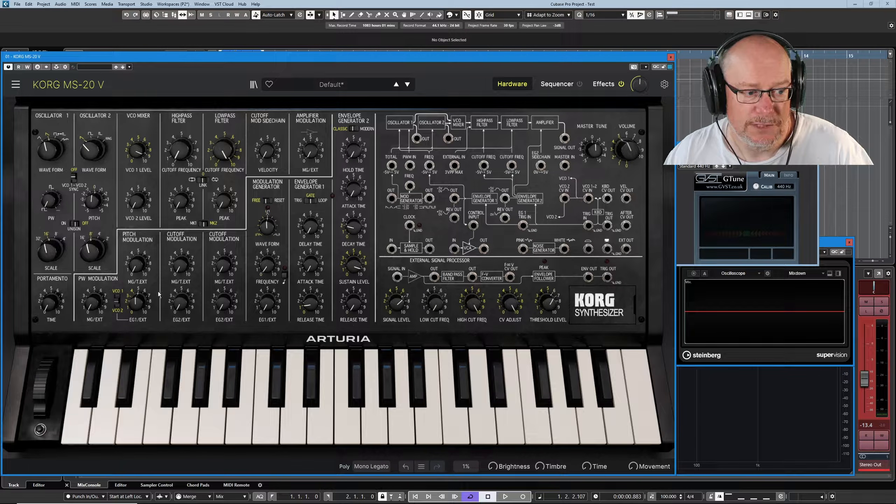
drag(134, 304, 132, 326)
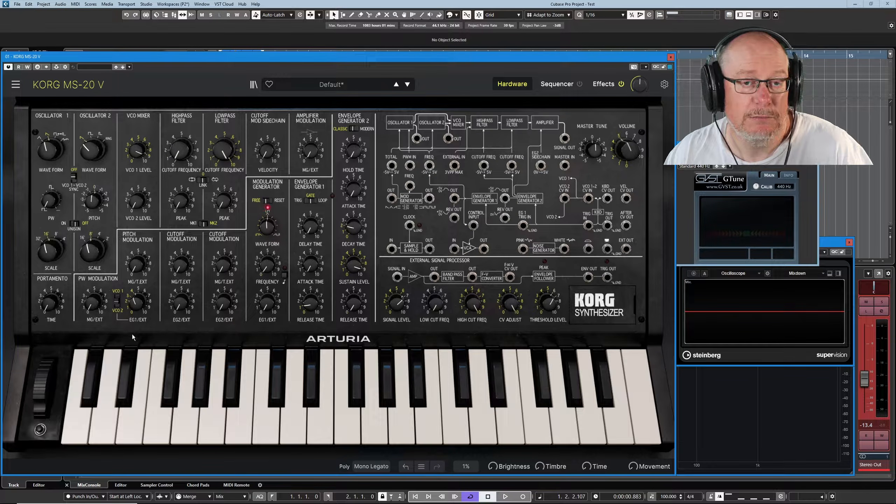
- Raise the MG/T.EXT pitch modulation and adjust the attack time of envelope generator 1
drag(141, 264, 141, 245)
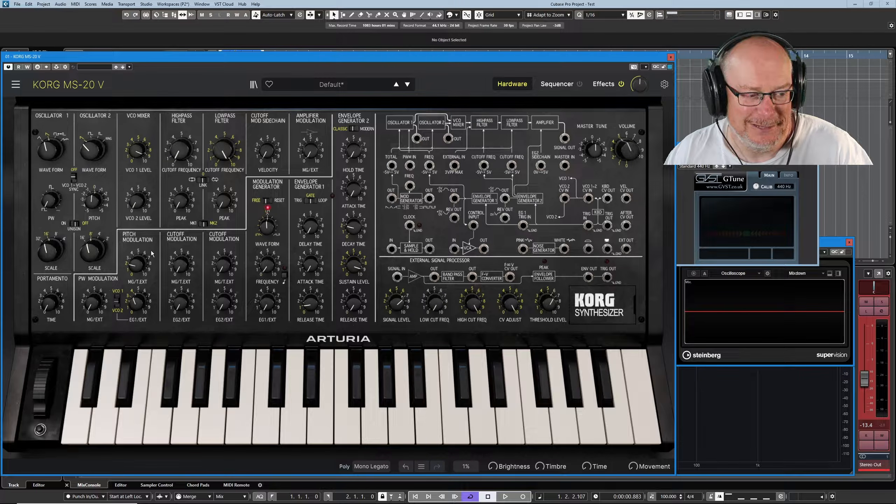
drag(138, 265, 139, 259)
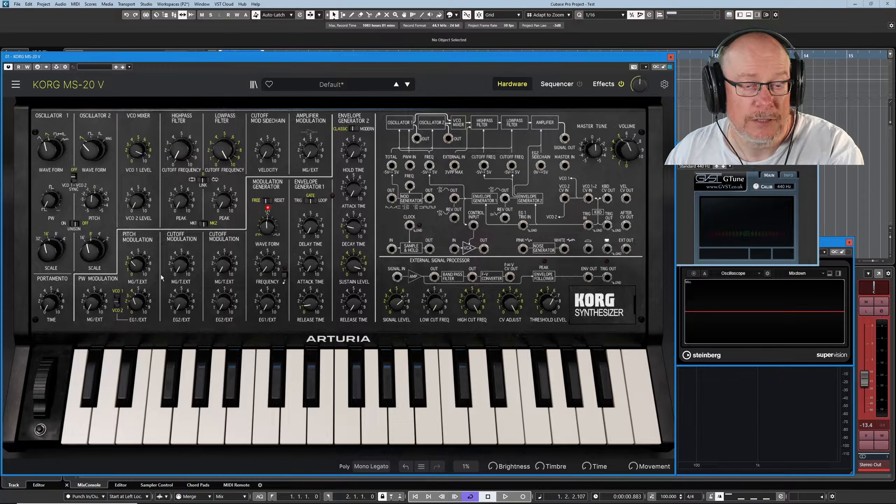
drag(313, 264, 313, 253)
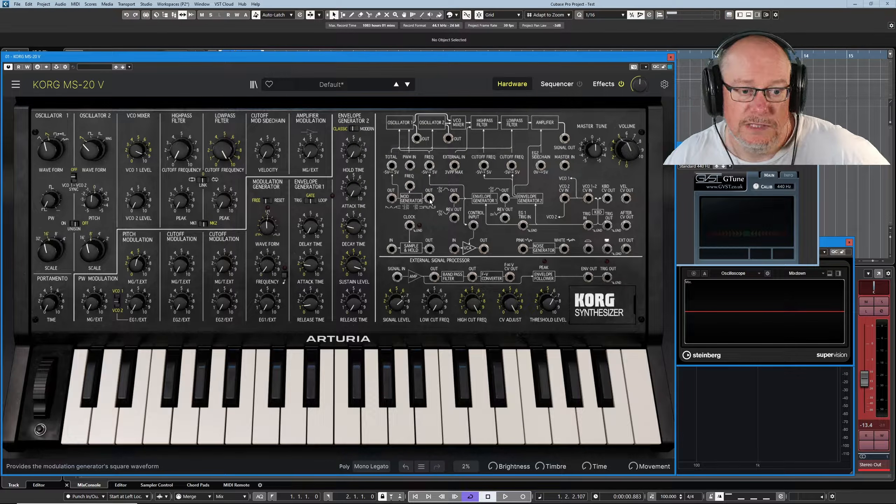
- Patch the modulation generator's square-wave output into the Freq input and balance the EG1/EXT and MG/T.EXT pitch modulation amounts
drag(430, 199, 436, 158)
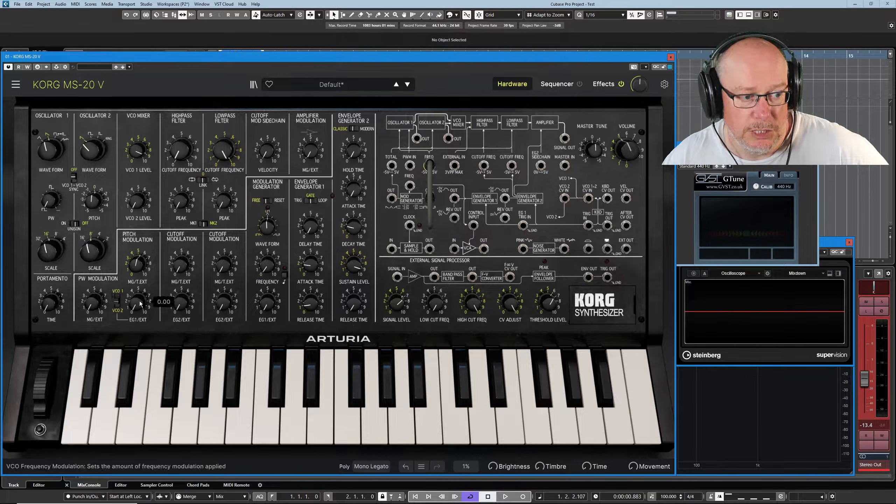
drag(140, 306, 141, 274)
double_click(139, 265)
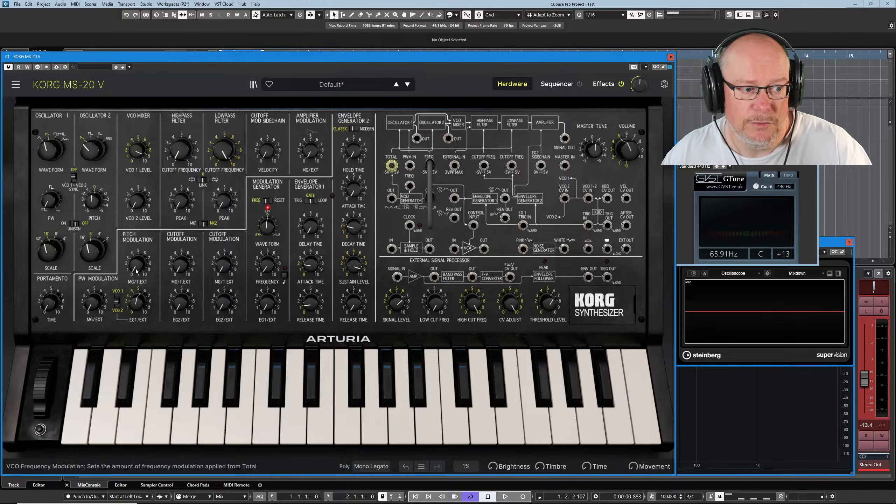
mouse_move(138, 265)
mouse_down()
mouse_move(137, 228)
mouse_move(139, 271)
mouse_up()
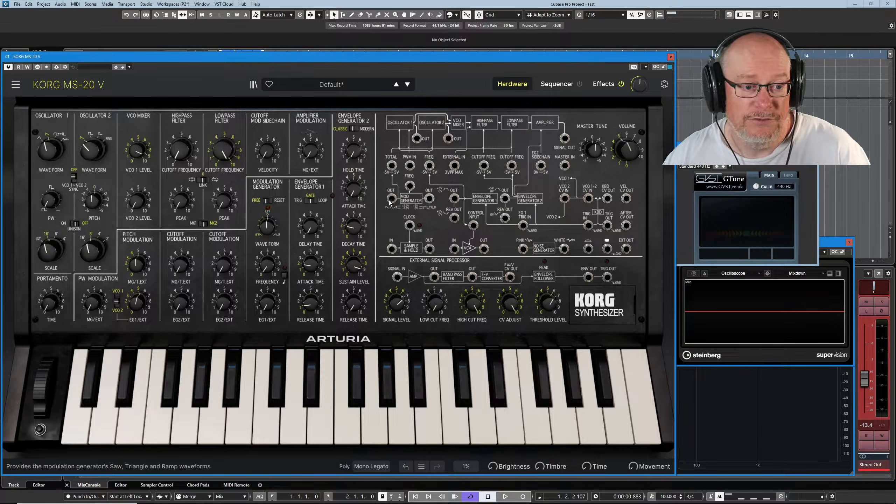
- Reload the Default preset to clear all patching and knob changes
mouse_move(393, 199)
mouse_down()
mouse_move(598, 211)
mouse_move(497, 359)
mouse_move(389, 242)
mouse_move(394, 197)
mouse_up()
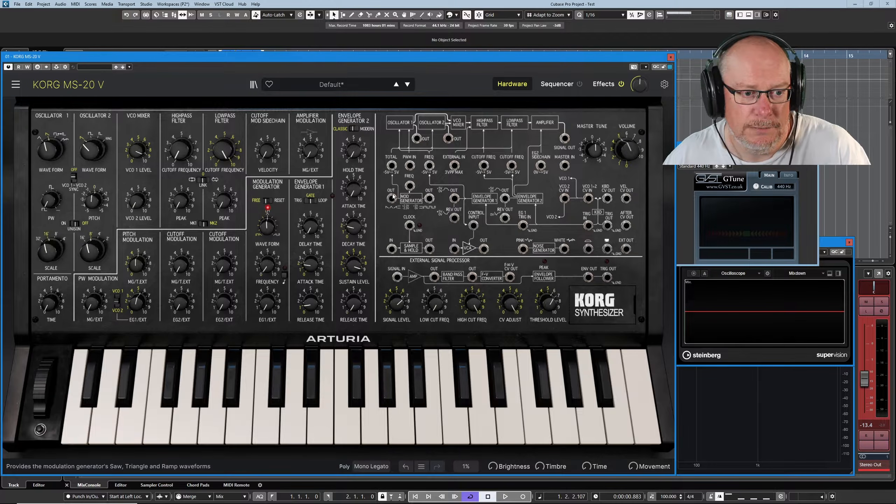
click(407, 85)
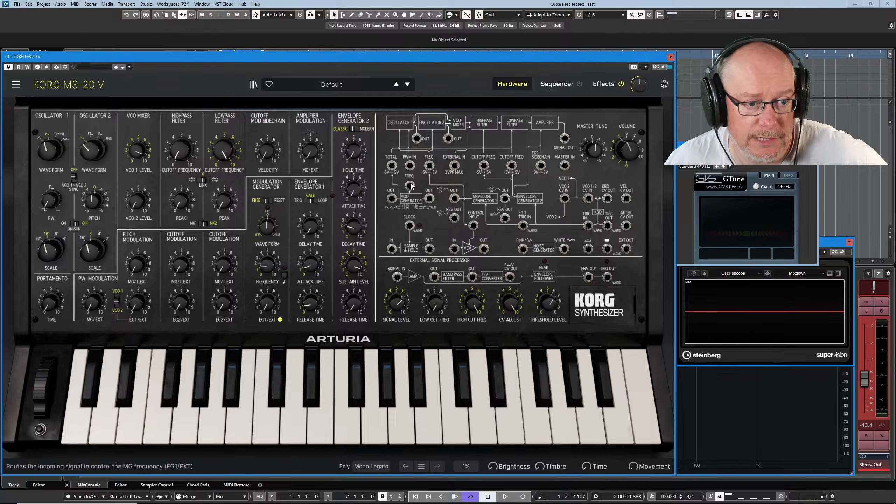
- Lengthen envelope generator 1's attack time and raise the EG1/EXT amount that modulates the modulation generator's frequency
mouse_move(411, 187)
mouse_down()
mouse_move(416, 244)
mouse_move(433, 264)
mouse_move(562, 289)
mouse_move(395, 247)
mouse_move(420, 248)
mouse_move(416, 187)
mouse_up()
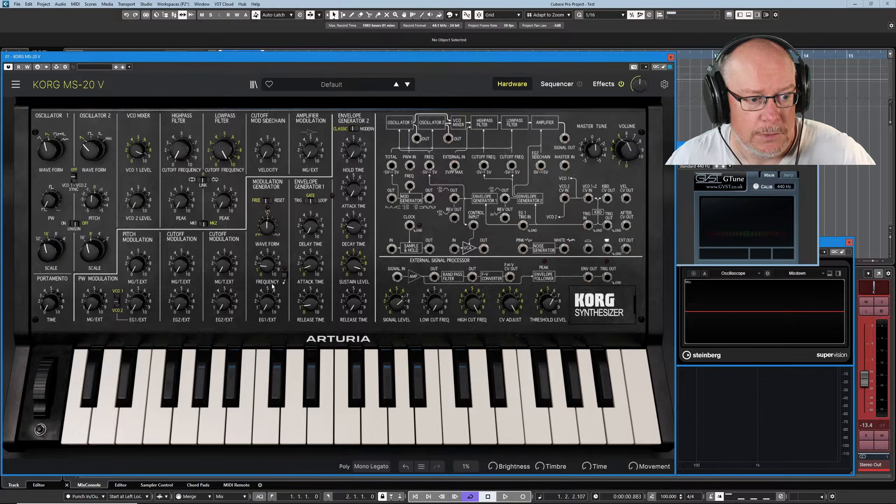
mouse_move(310, 264)
mouse_down()
mouse_move(310, 245)
mouse_move(304, 269)
mouse_up()
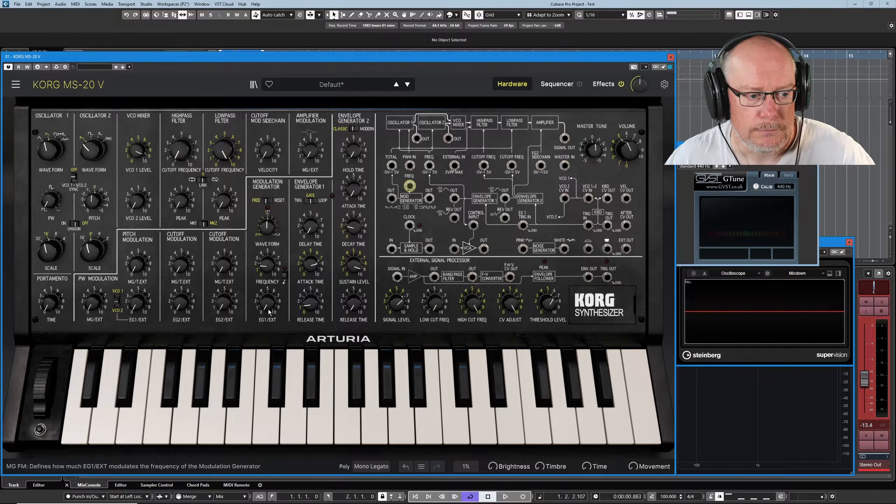
drag(266, 302, 266, 287)
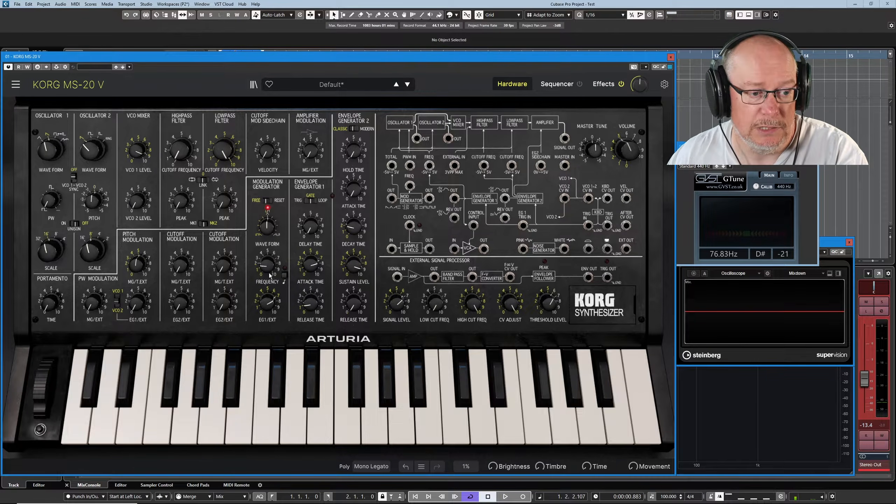
- Adjust the modulation generator's base frequency and readjust the attack time of envelope generator 1
mouse_move(268, 265)
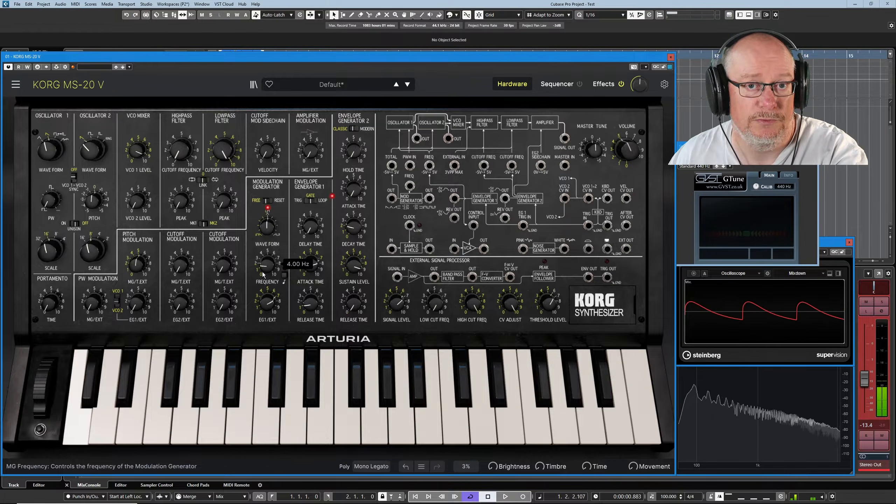
drag(263, 275, 263, 287)
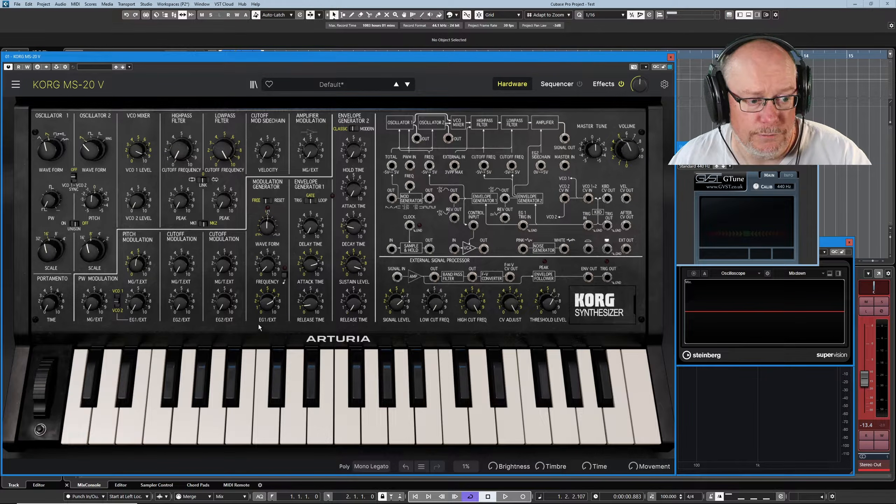
drag(310, 264, 311, 261)
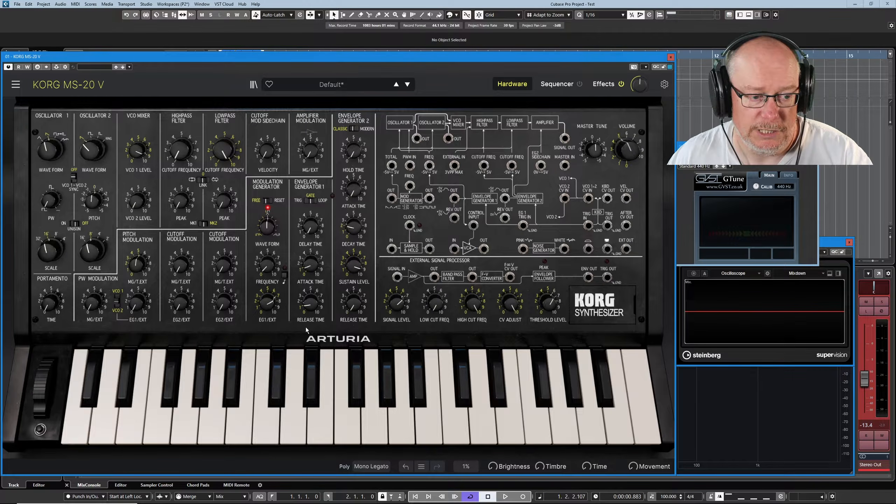
- Patch the keyboard CV output into the modulation generator's Freq input and lower its EG1/EXT frequency modulation amount
mouse_move(270, 306)
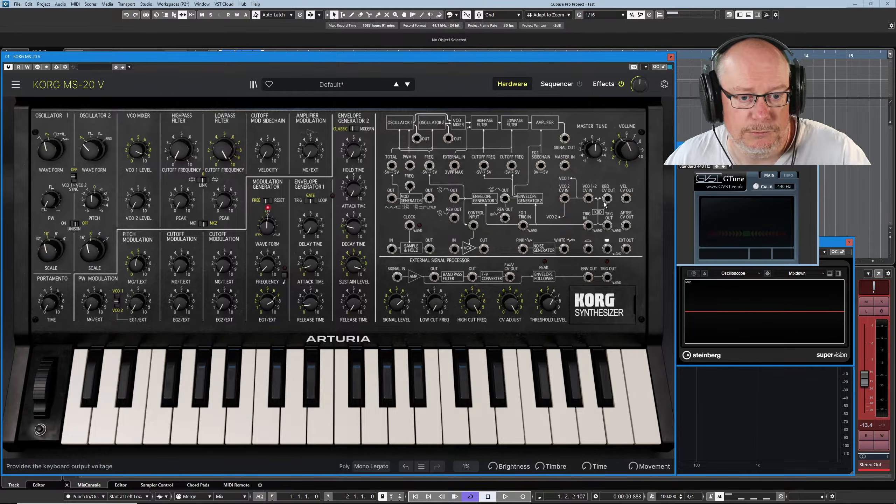
drag(608, 199, 410, 186)
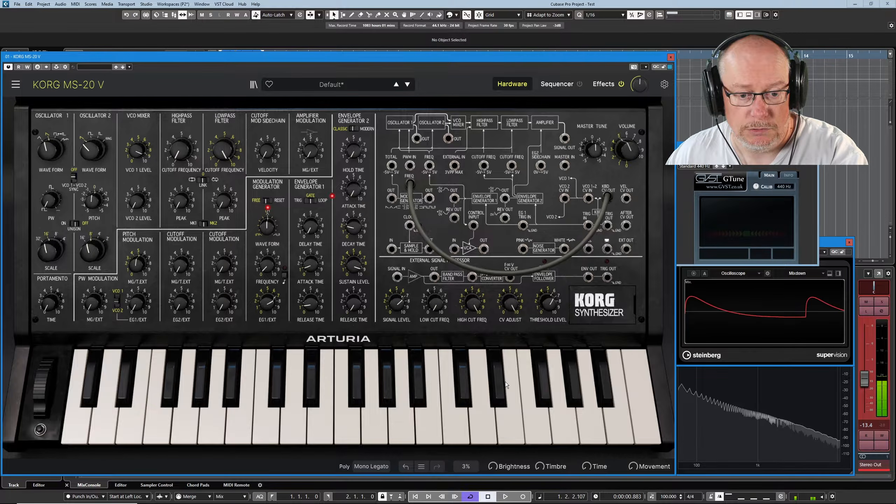
mouse_move(269, 266)
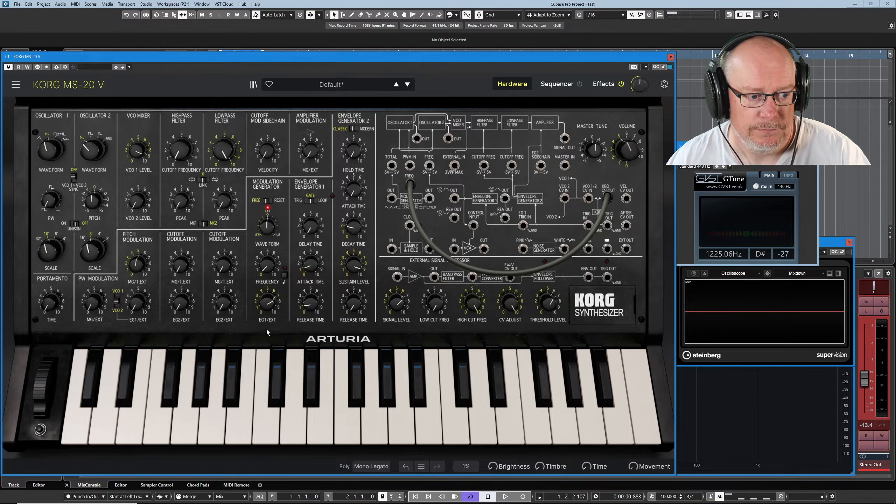
mouse_move(270, 305)
drag(269, 306, 269, 331)
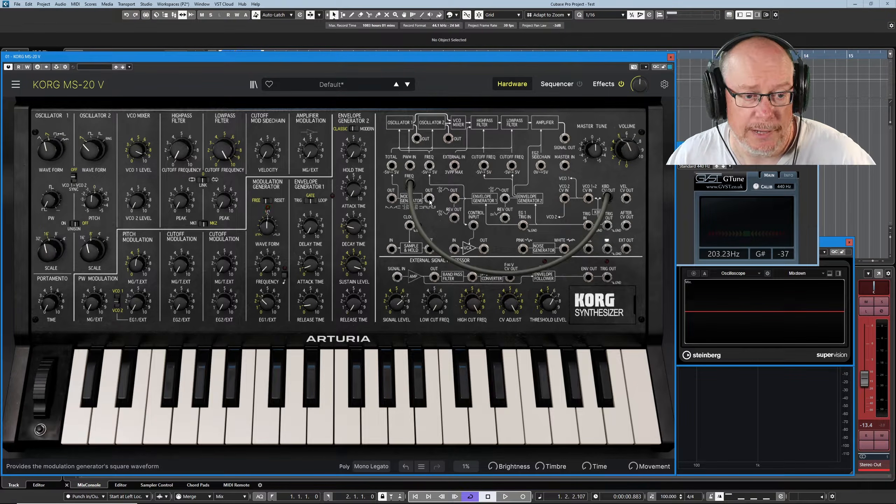
- Patch the modulation generator's square-wave output into PWM In, and adjust oscillator 1's waveform and the PW modulation MG/EXT amount to 0.528
drag(430, 202, 410, 166)
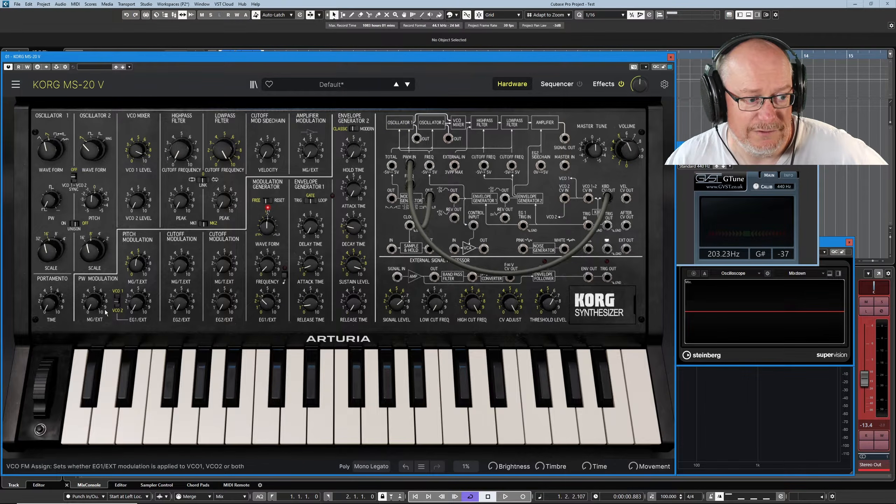
drag(93, 303, 93, 292)
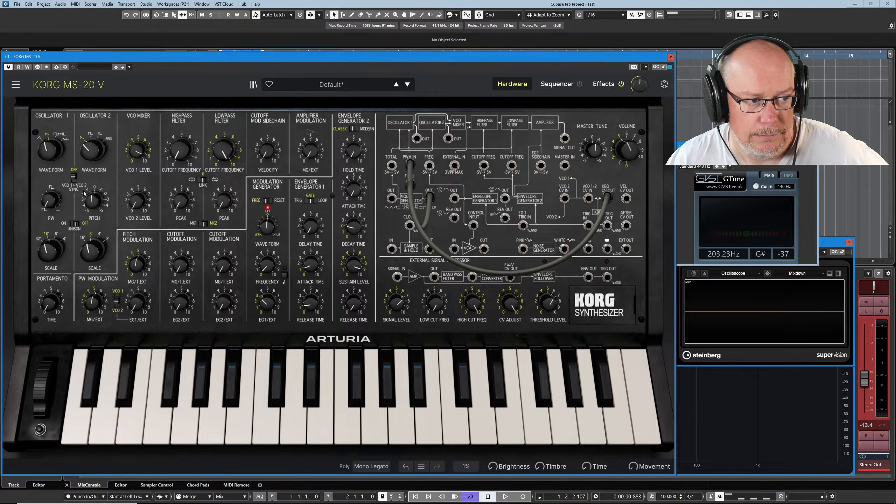
drag(51, 150, 51, 141)
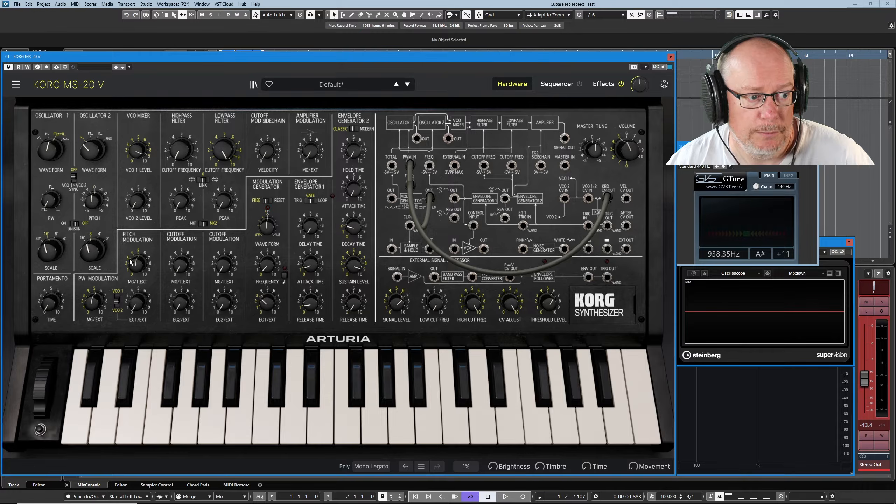
mouse_move(93, 304)
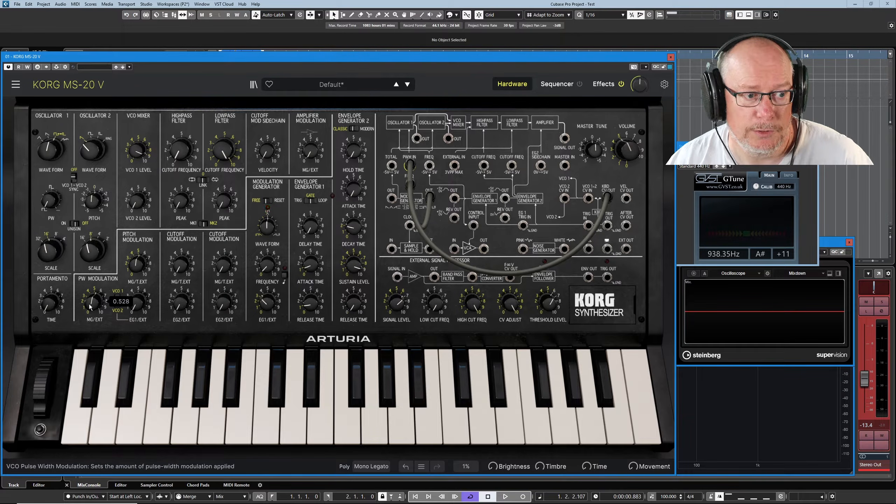
mouse_move(139, 267)
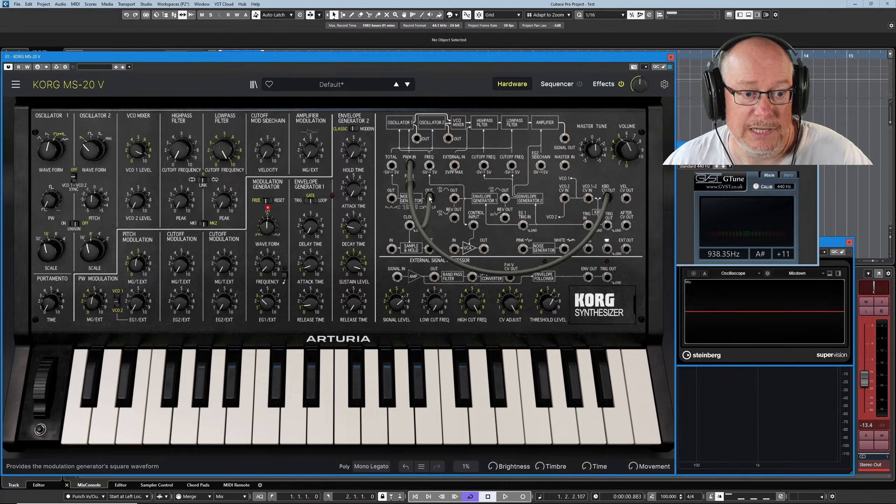
- Patch the modulation generator's square-wave output into the Total input as well, and unplug the PWM In cable and bring it back towards its jack
drag(430, 198, 392, 165)
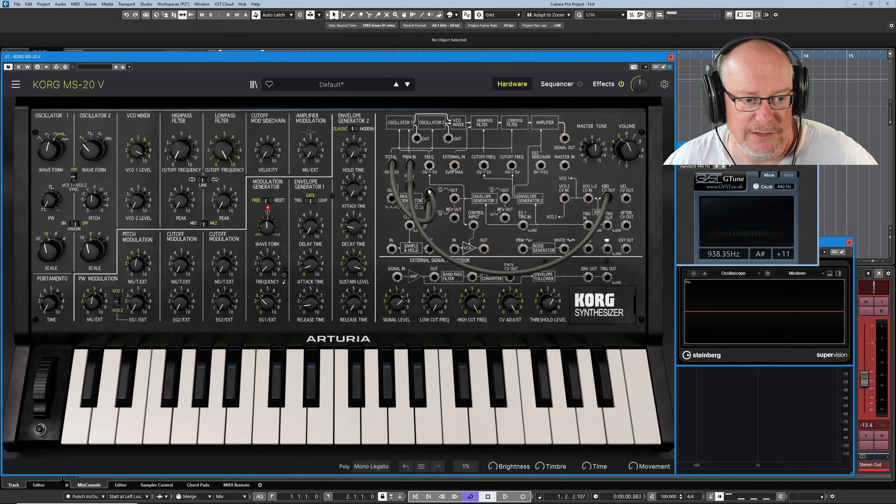
drag(409, 163, 441, 197)
drag(452, 186, 501, 252)
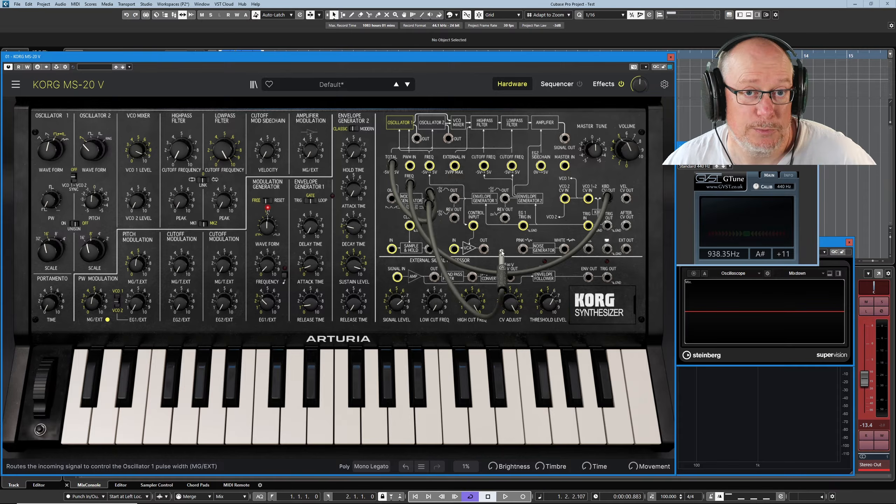
drag(424, 191, 423, 174)
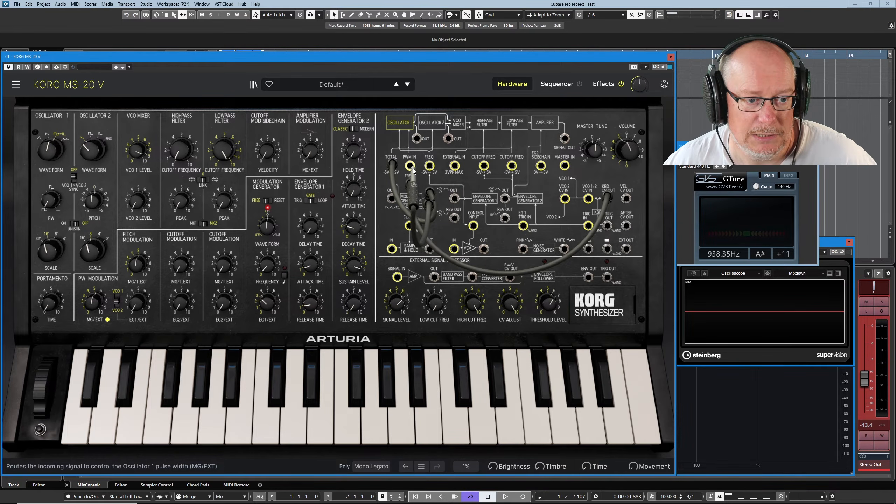